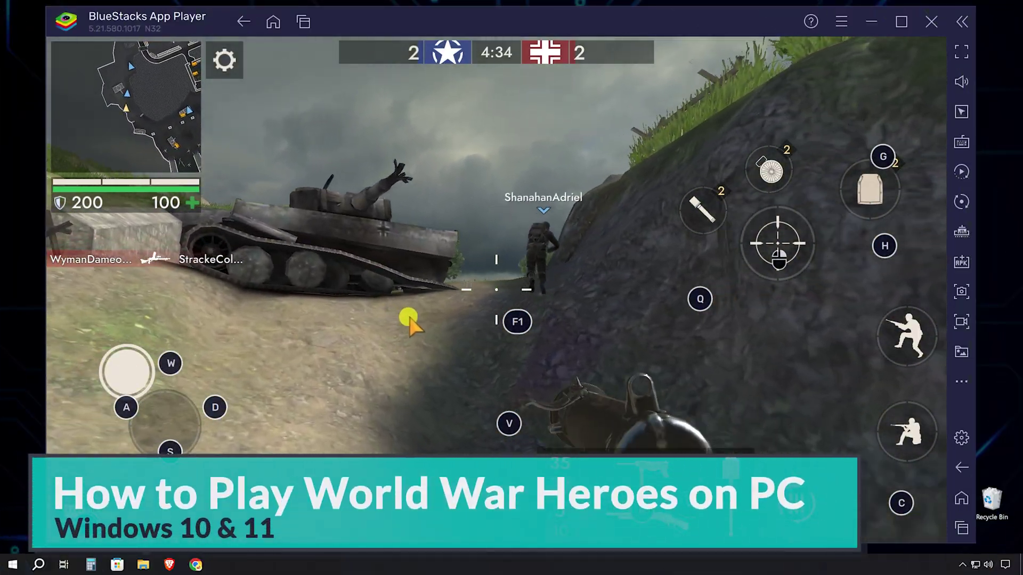
Step: Advance past the tank toward the bunker, firing and strafing, and kill an enemy to reach team score 3
{"action": "key", "text": "w"}
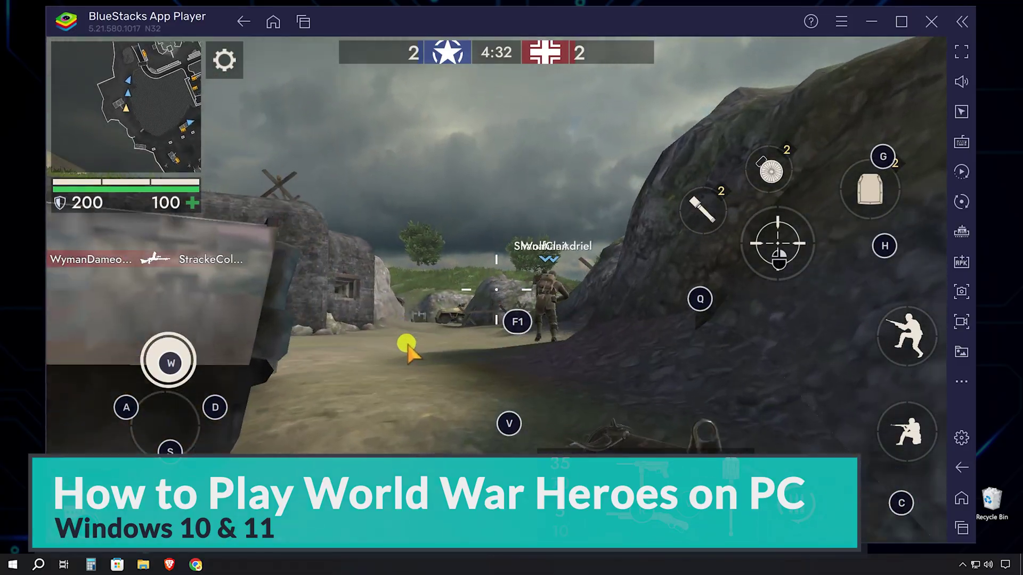
{"action": "key", "text": "a"}
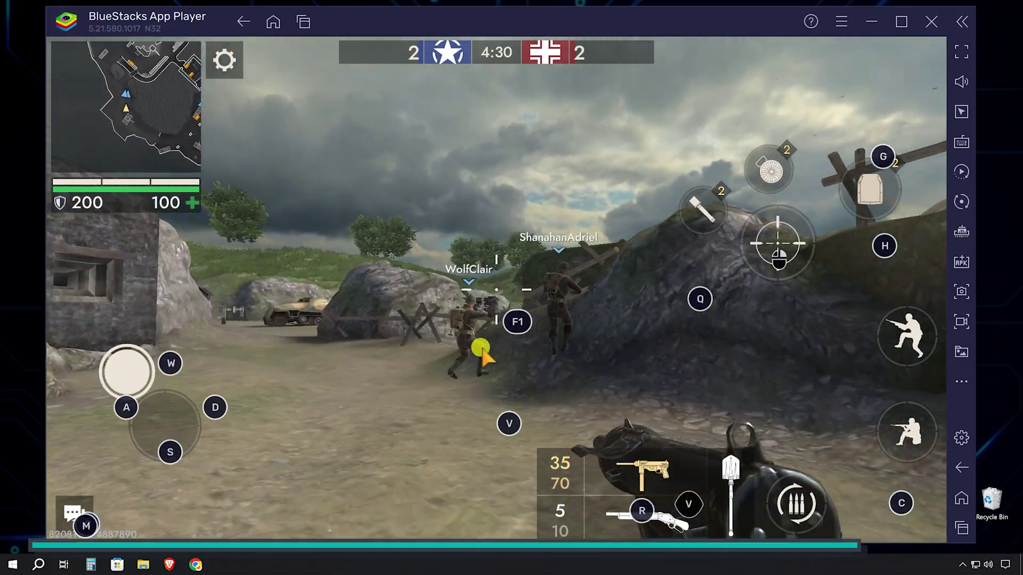
{"action": "mouse_move", "coordinate": [484, 352]}
{"action": "left_mouse_down"}
{"action": "mouse_move", "coordinate": [578, 356]}
{"action": "mouse_move", "coordinate": [583, 380]}
{"action": "left_mouse_up"}
{"action": "key", "text": "a"}
{"action": "key", "text": "d"}
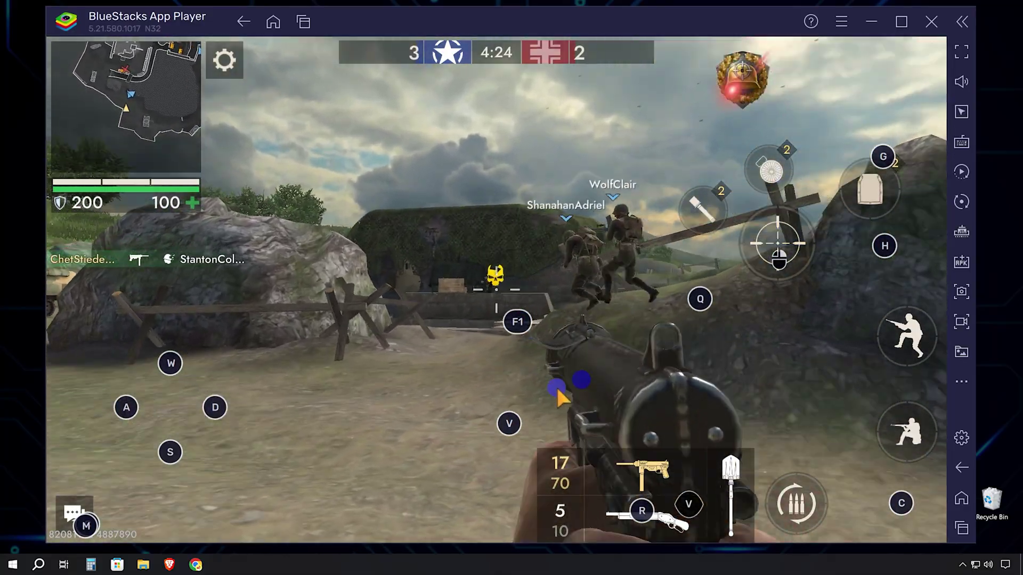
{"action": "key", "text": "d"}
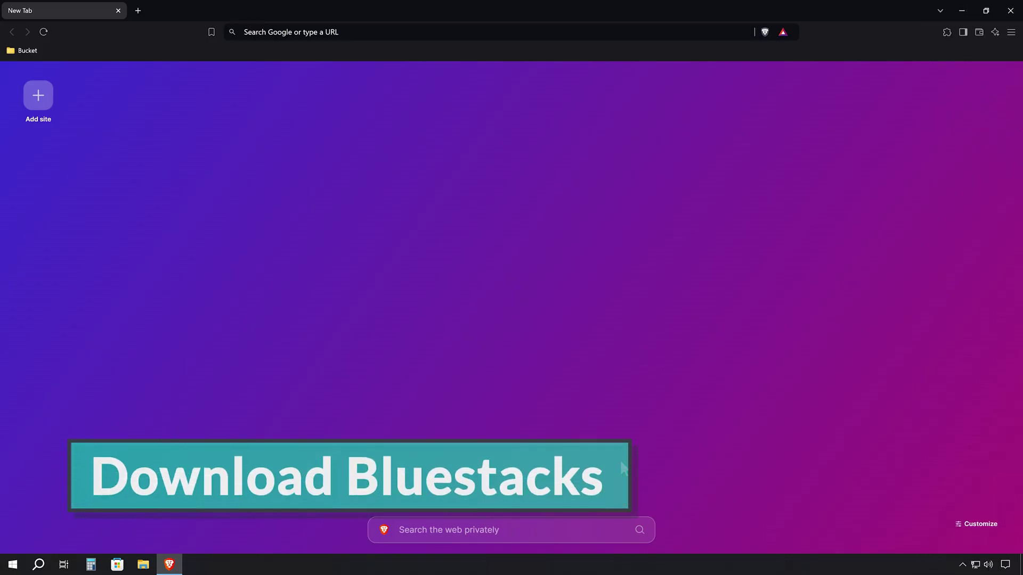
Step: Search the web privately in Brave for 'bluestacks'
{"action": "left_click", "coordinate": [581, 528]}
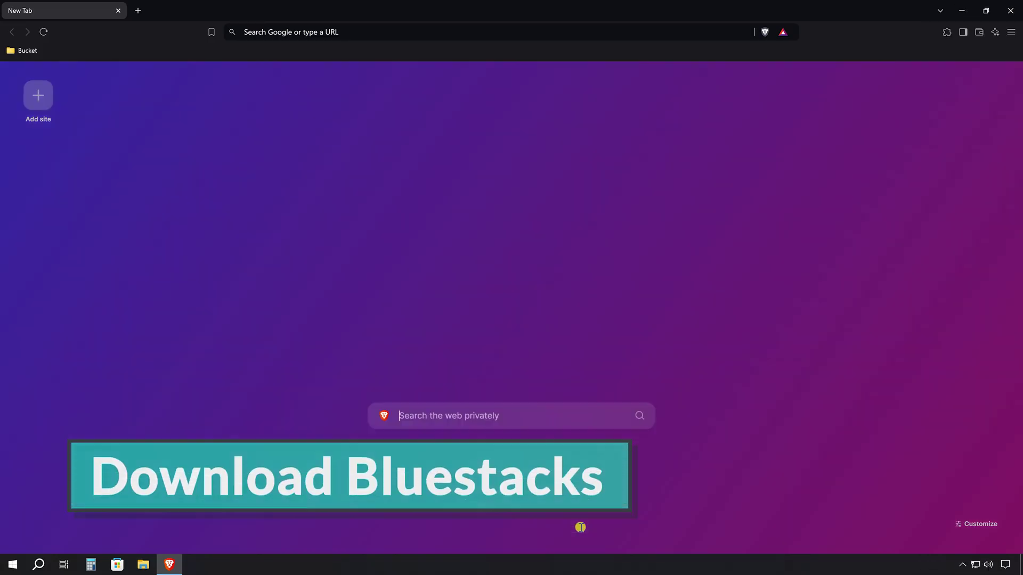
{"action": "type", "text": "blu"}
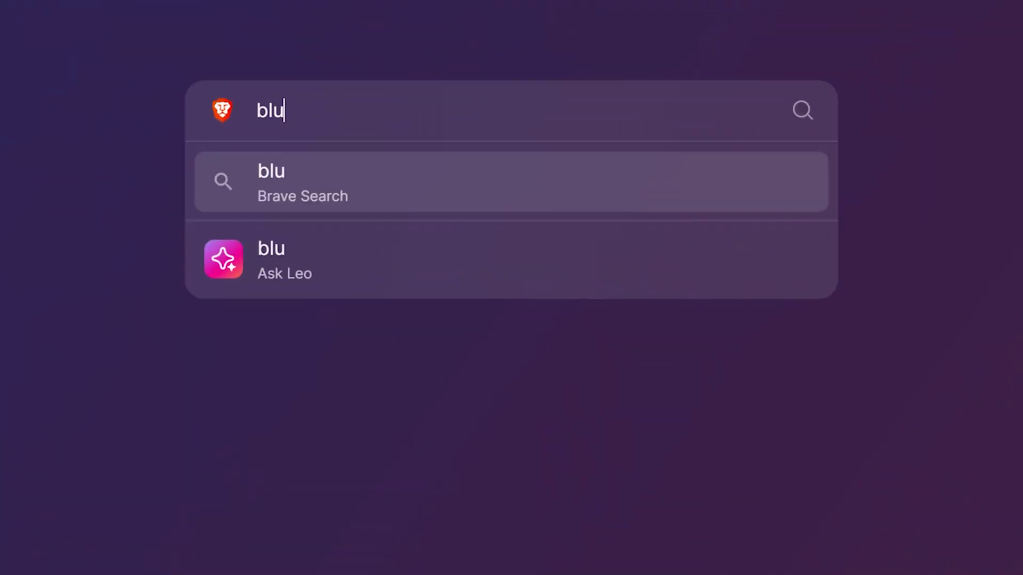
{"action": "type", "text": "estacks"}
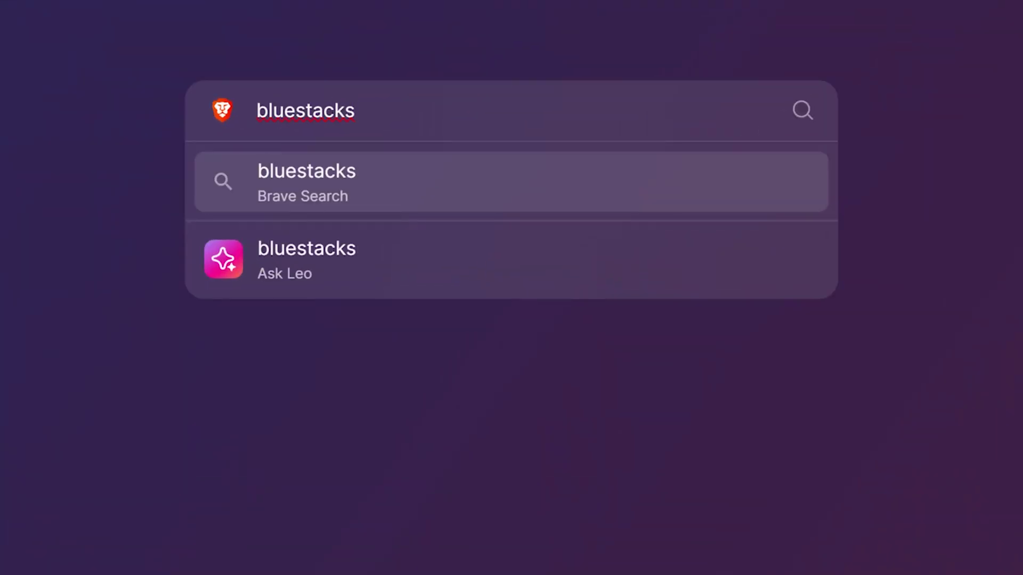
{"action": "key", "text": "Return"}
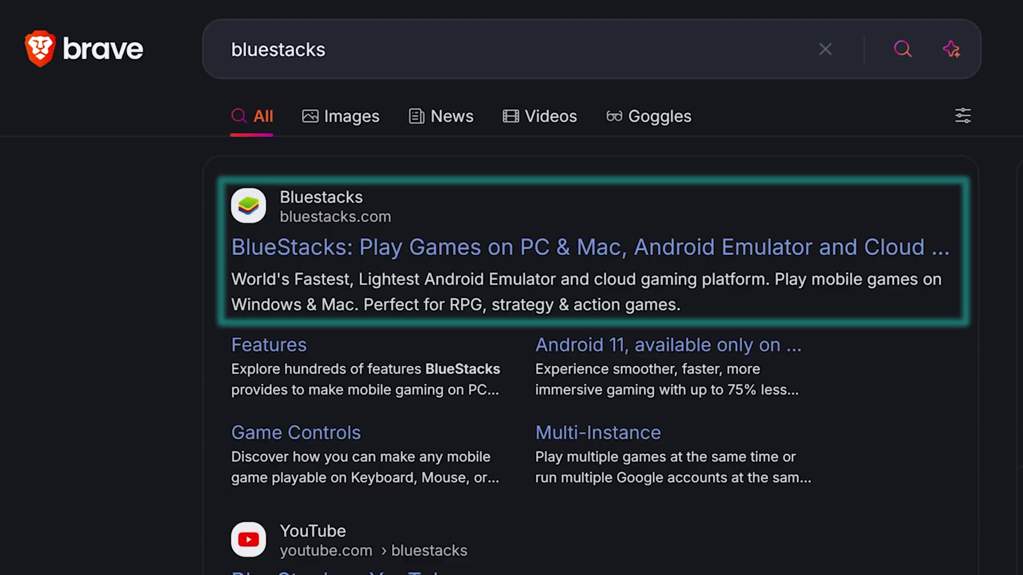
Step: Download BlueStacks 10 from bluestacks.com and run the installer from the Downloads folder
{"action": "left_click", "coordinate": [642, 253]}
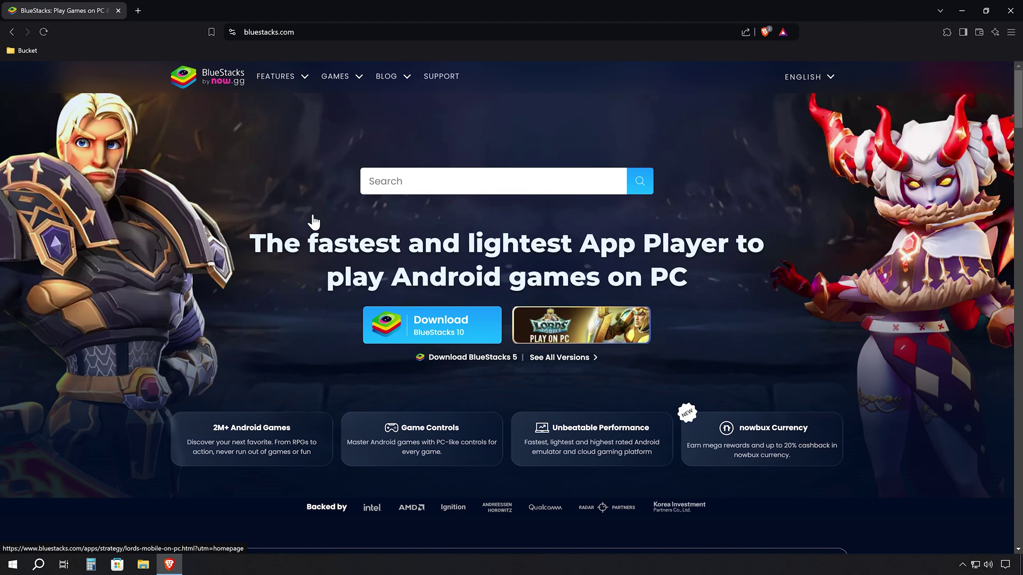
{"action": "left_click", "coordinate": [435, 327]}
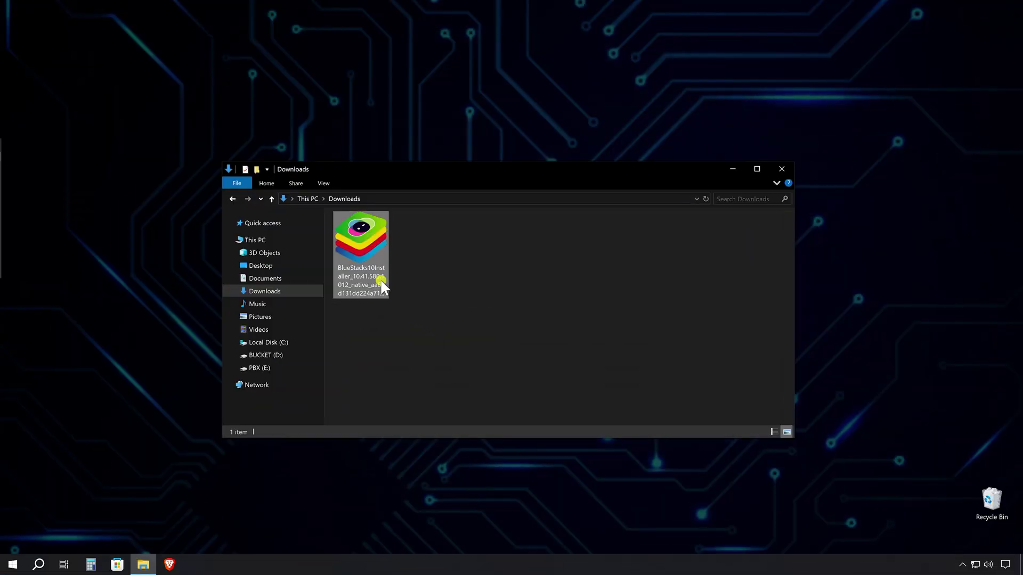
{"action": "double_click", "coordinate": [382, 283]}
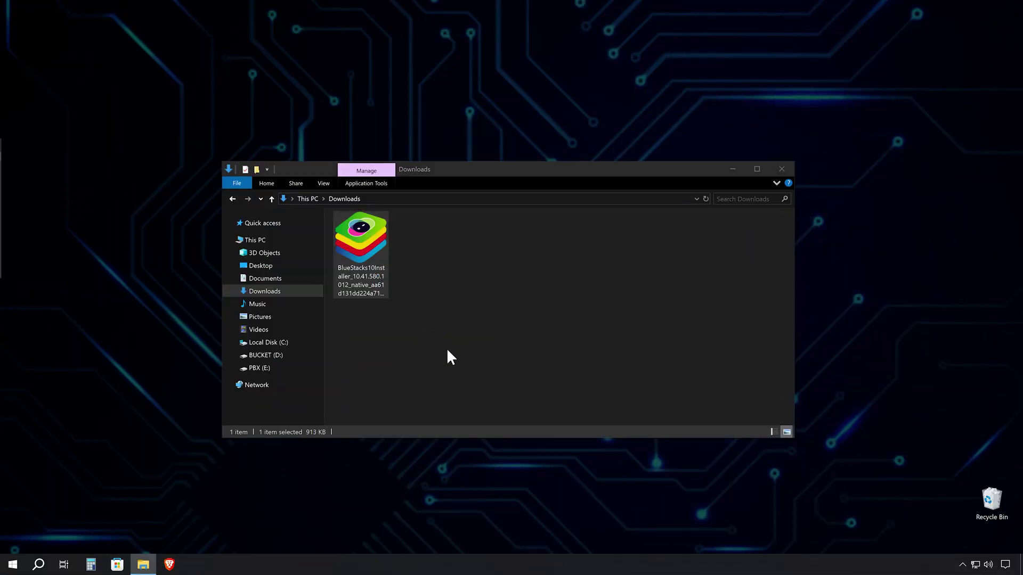
Step: Close the Downloads folder, start the BlueStacks install, and accept the Terms of Use
{"action": "left_click", "coordinate": [781, 167]}
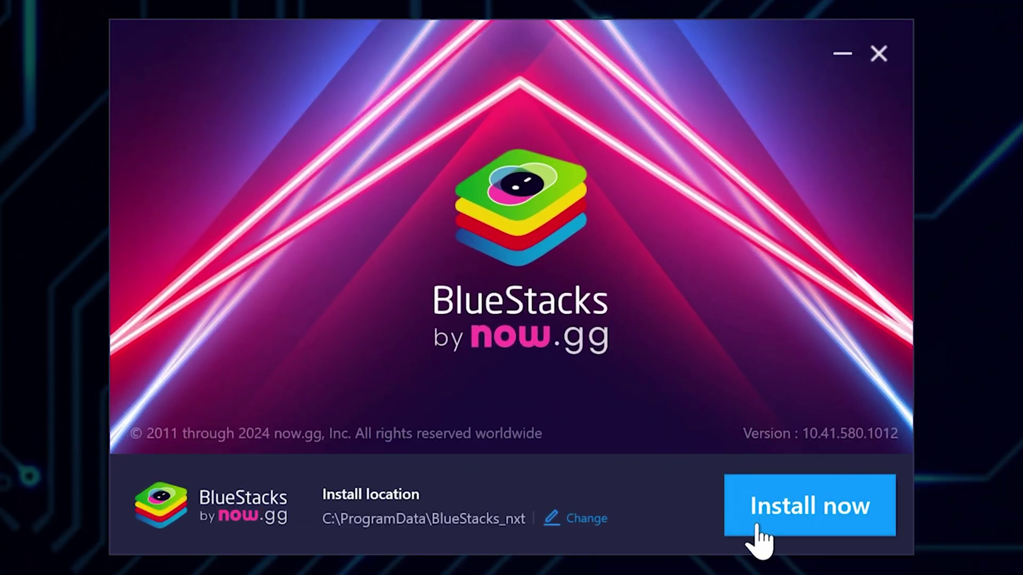
{"action": "left_click", "coordinate": [757, 525]}
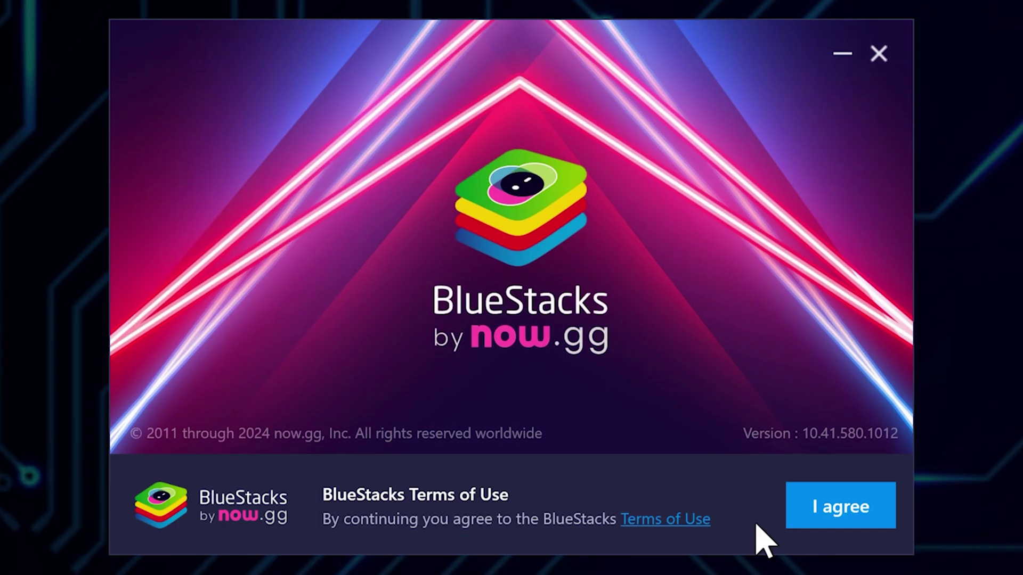
{"action": "left_click", "coordinate": [803, 520]}
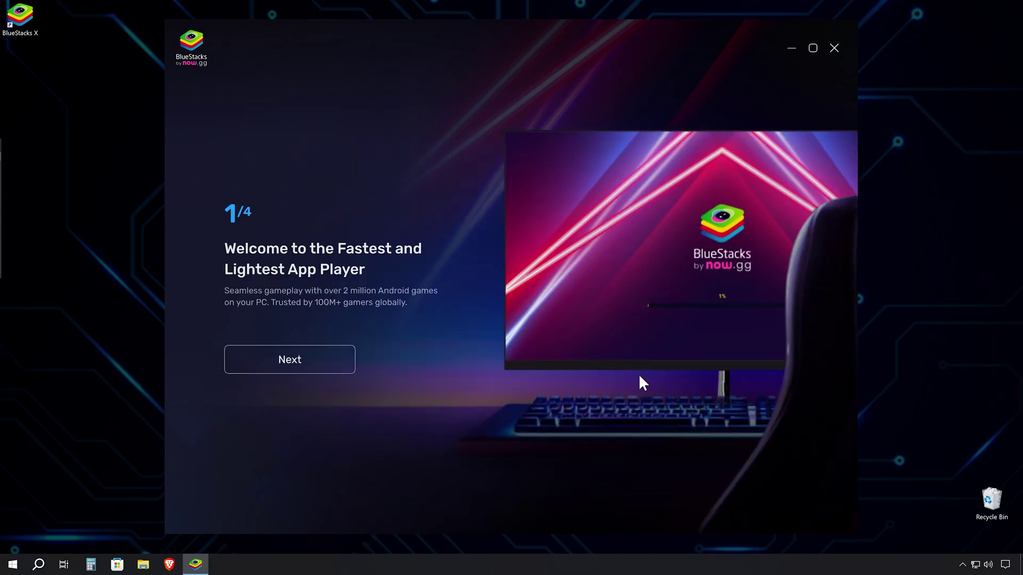
Step: Step through the four welcome screens and finish the onboarding tour
{"action": "left_click", "coordinate": [331, 367]}
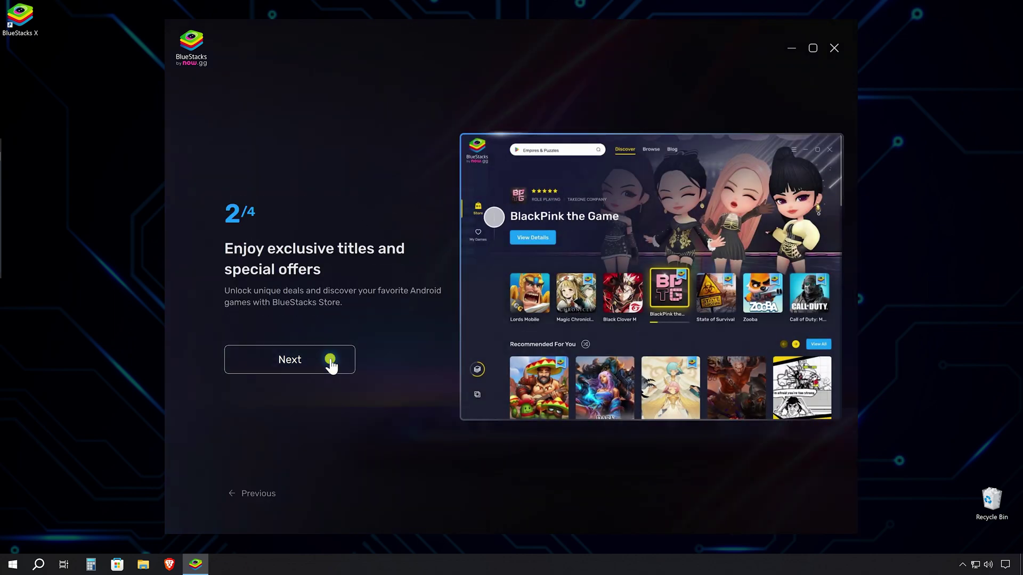
{"action": "left_click", "coordinate": [330, 367]}
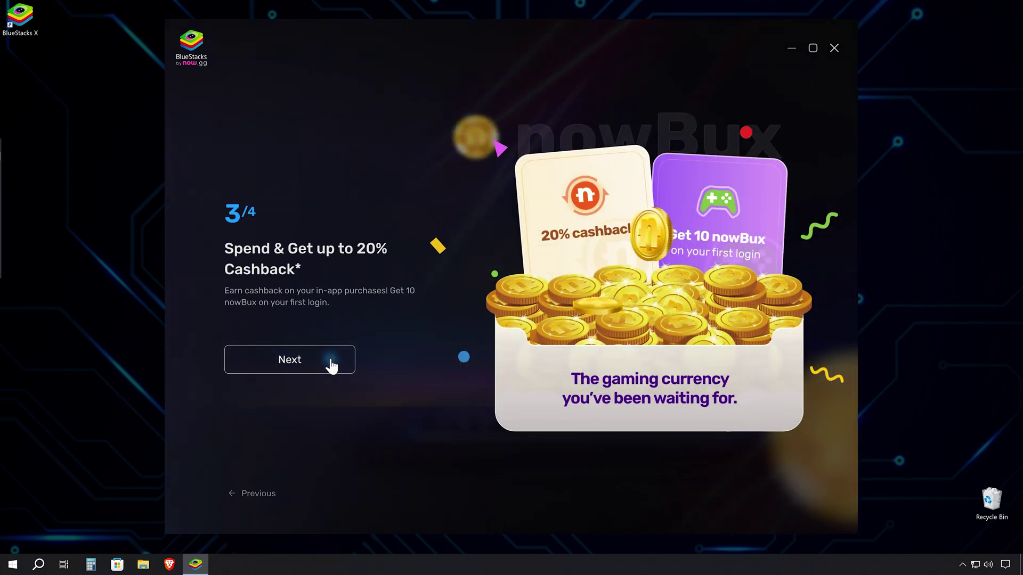
{"action": "left_click", "coordinate": [330, 366]}
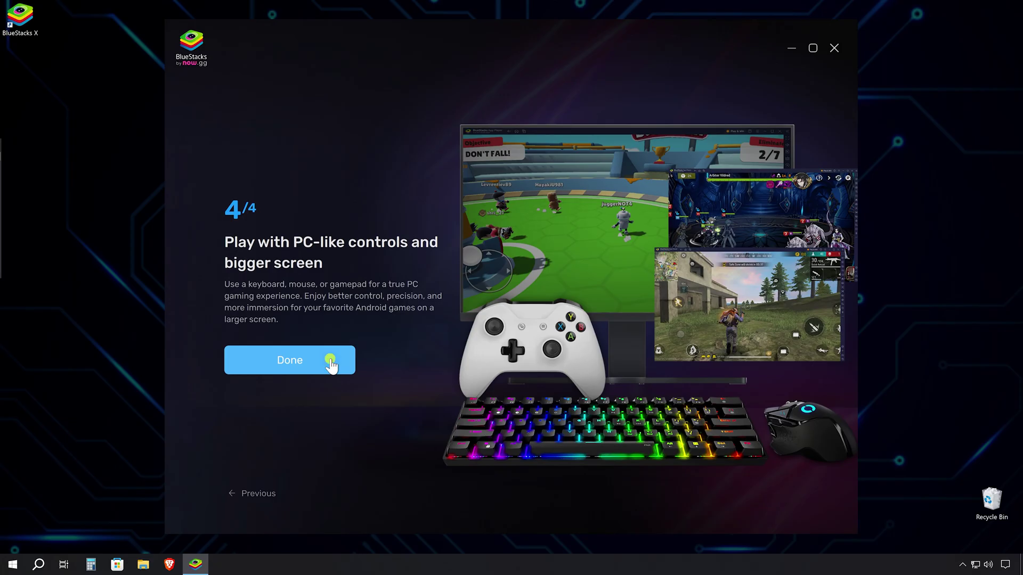
{"action": "left_click", "coordinate": [330, 362]}
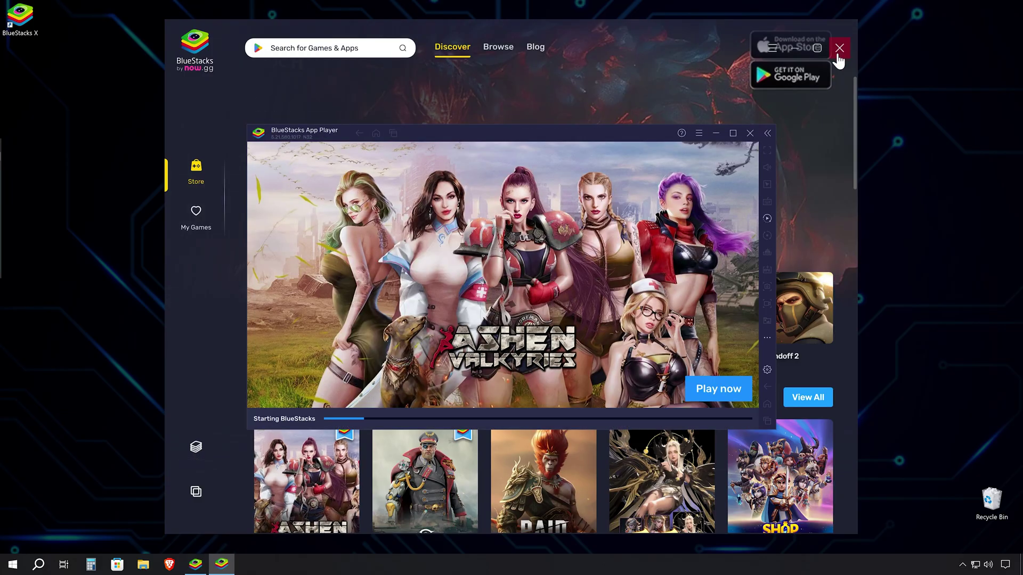
Step: Close the BlueStacks X store window and agree to the privacy notice
{"action": "left_click", "coordinate": [837, 54]}
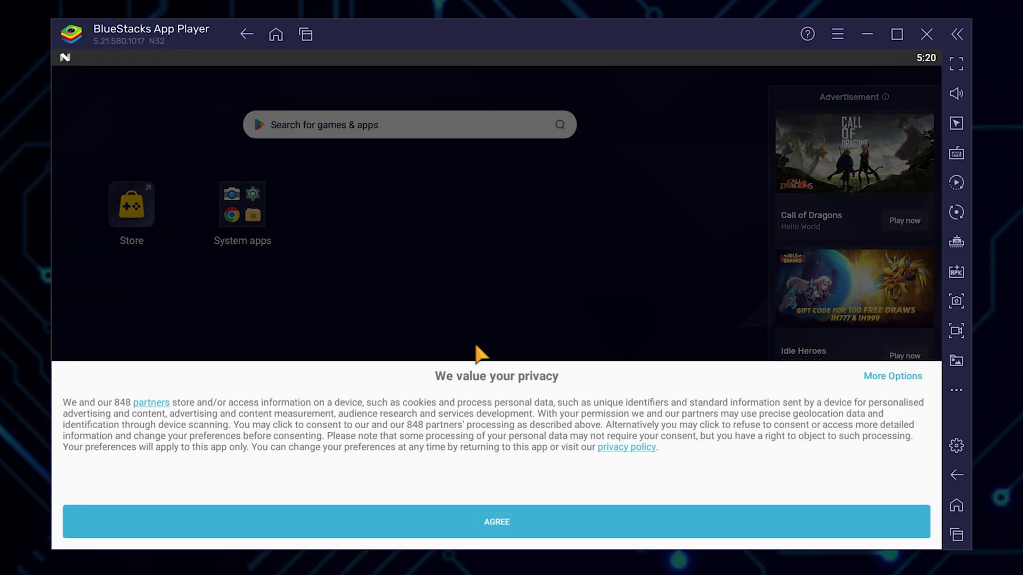
{"action": "left_click", "coordinate": [456, 522]}
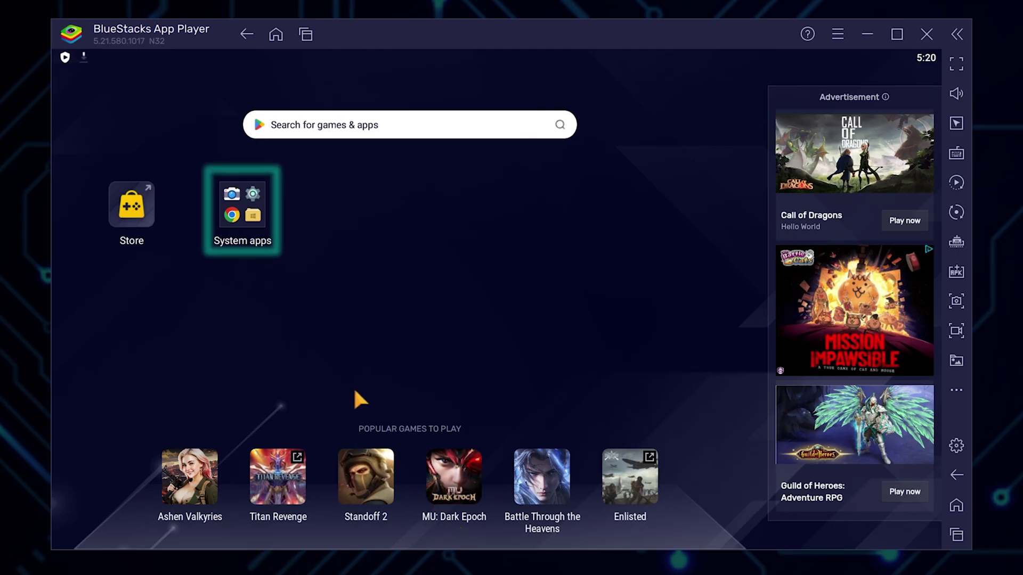
Step: Move Play Store from the System apps folder to the home screen and launch Google Play
{"action": "left_click", "coordinate": [247, 219]}
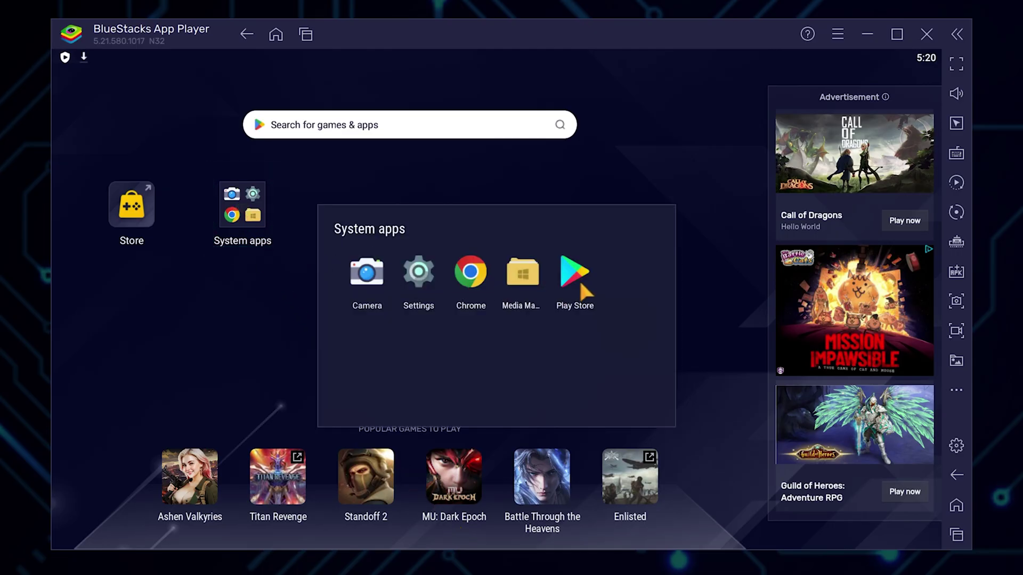
{"action": "mouse_move", "coordinate": [580, 279]}
{"action": "left_mouse_down"}
{"action": "mouse_move", "coordinate": [359, 217]}
{"action": "mouse_move", "coordinate": [363, 227]}
{"action": "left_mouse_up"}
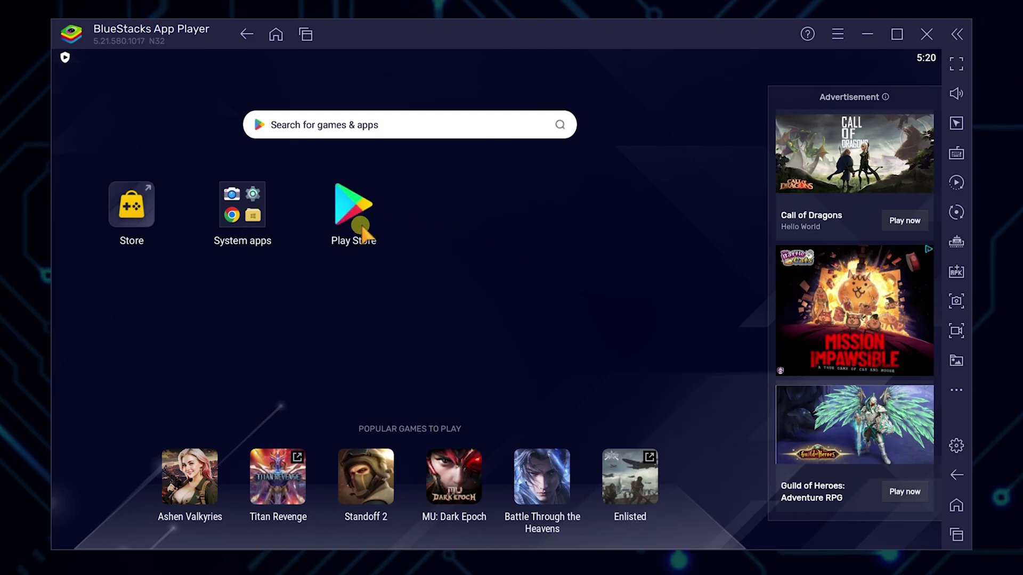
{"action": "left_click", "coordinate": [362, 228]}
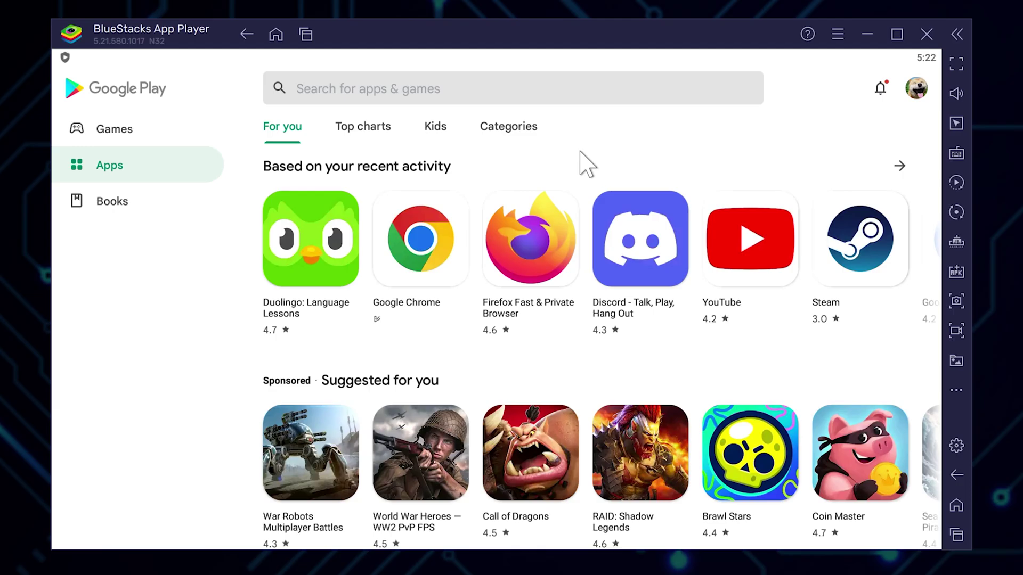
Step: Search Google Play for 'world war heroes' and install World War Heroes — WW2 PvP FPS
{"action": "left_click", "coordinate": [509, 95]}
{"action": "type", "text": "worl"}
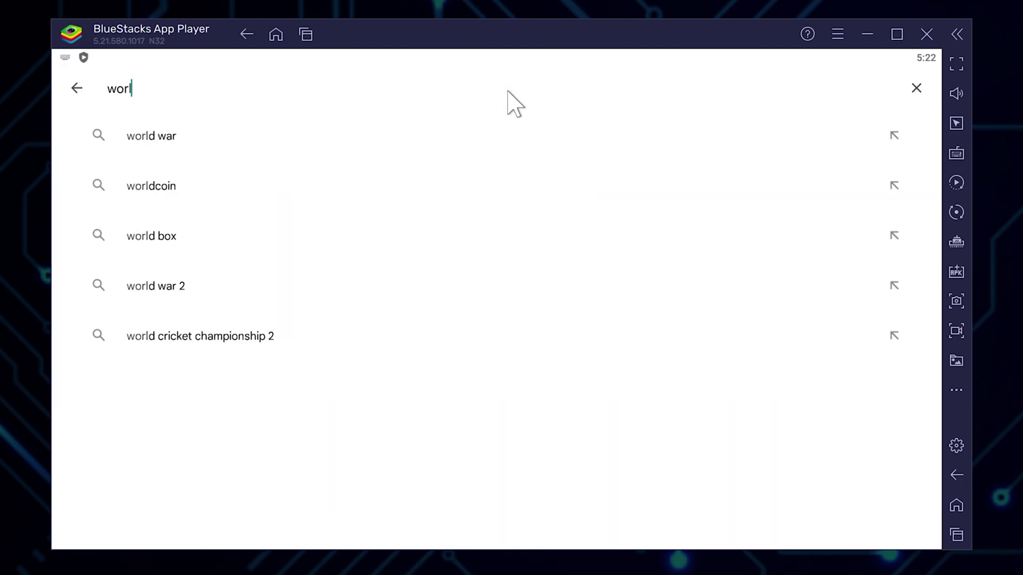
{"action": "type", "text": "d war heroes"}
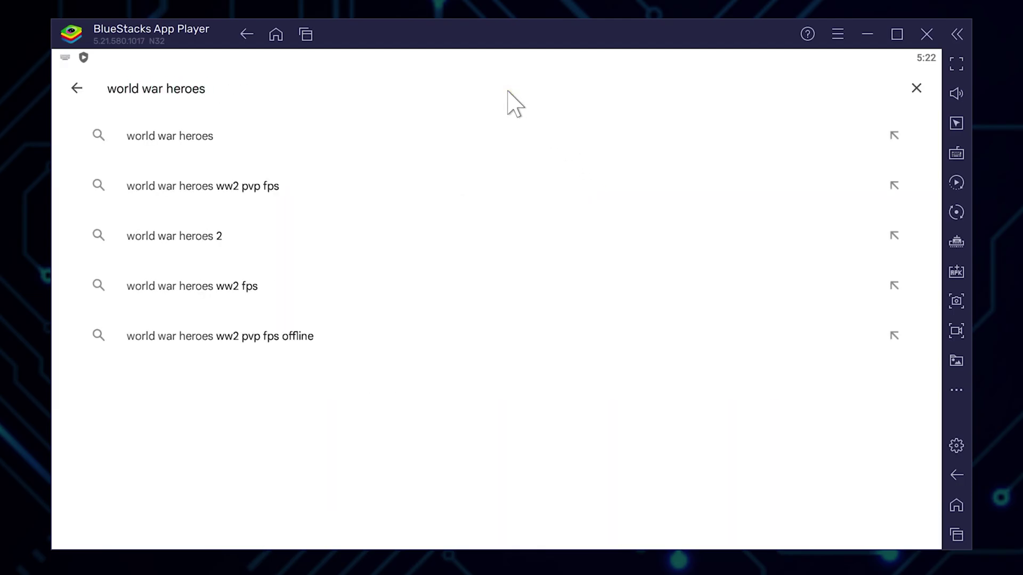
{"action": "key", "text": "Return"}
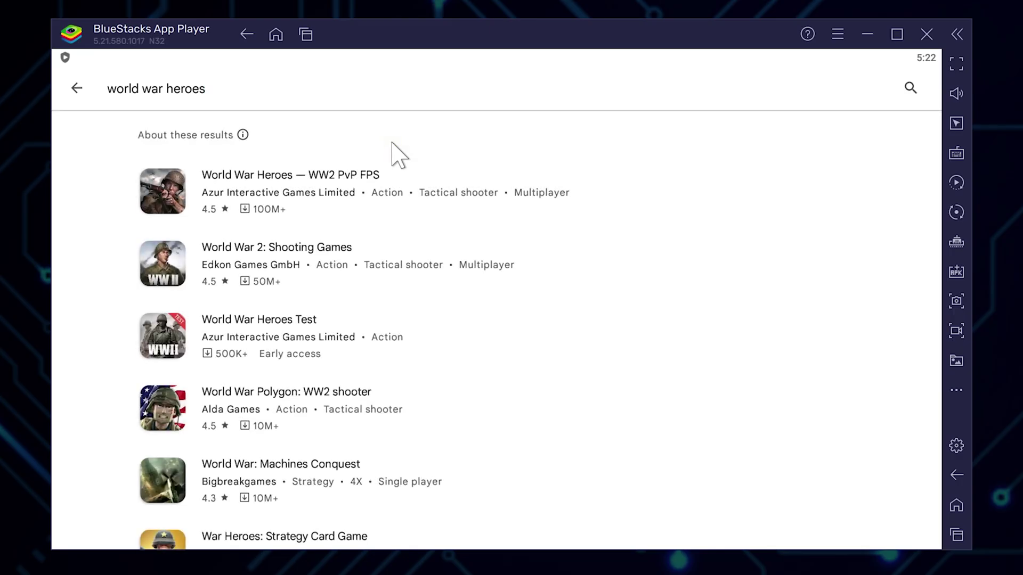
{"action": "left_click", "coordinate": [388, 209]}
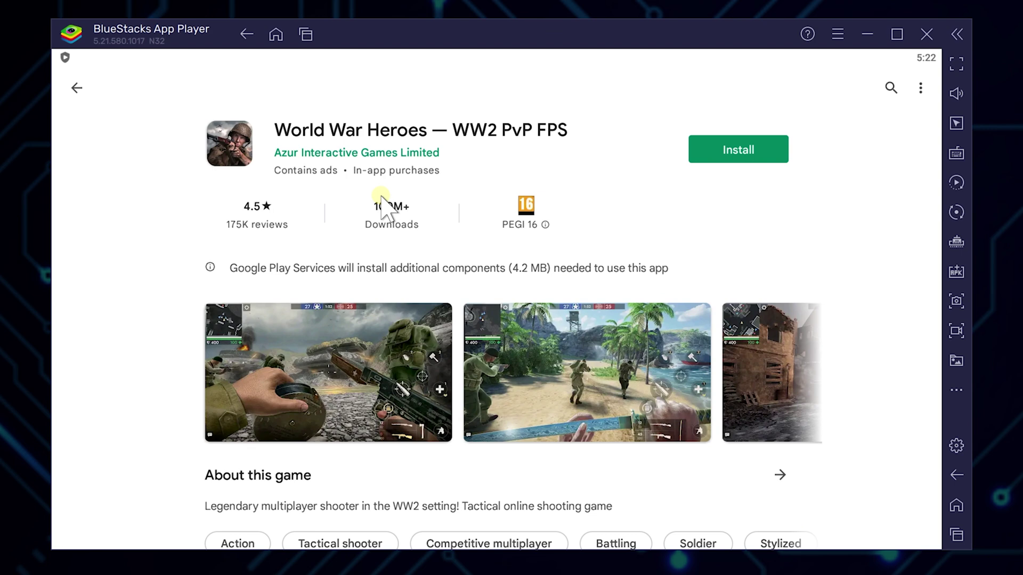
{"action": "left_click", "coordinate": [718, 149]}
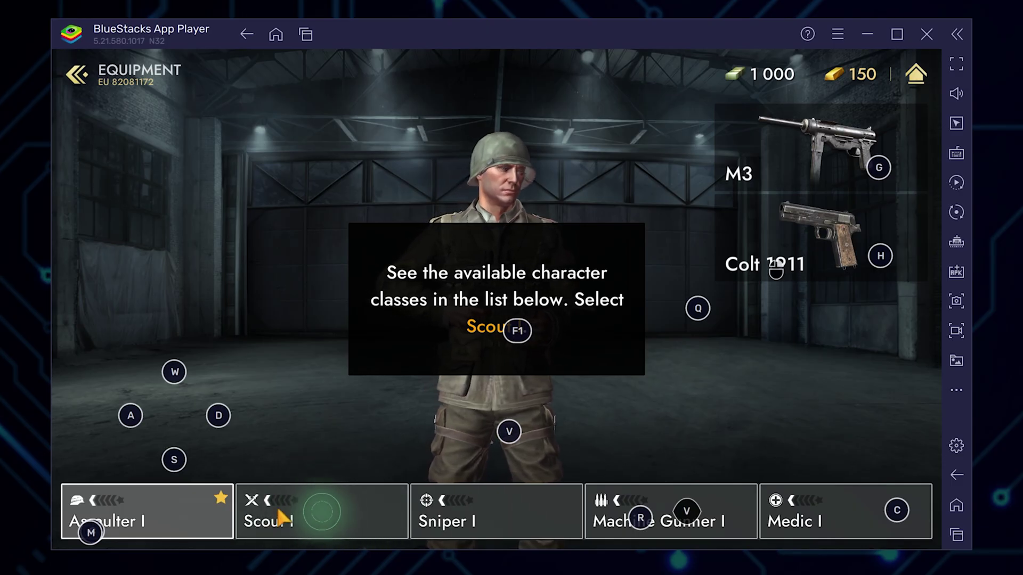
Step: Buy the M1887 shotgun for 480 credits on Scout I and star Scout I as favourite class
{"action": "left_click", "coordinate": [157, 503]}
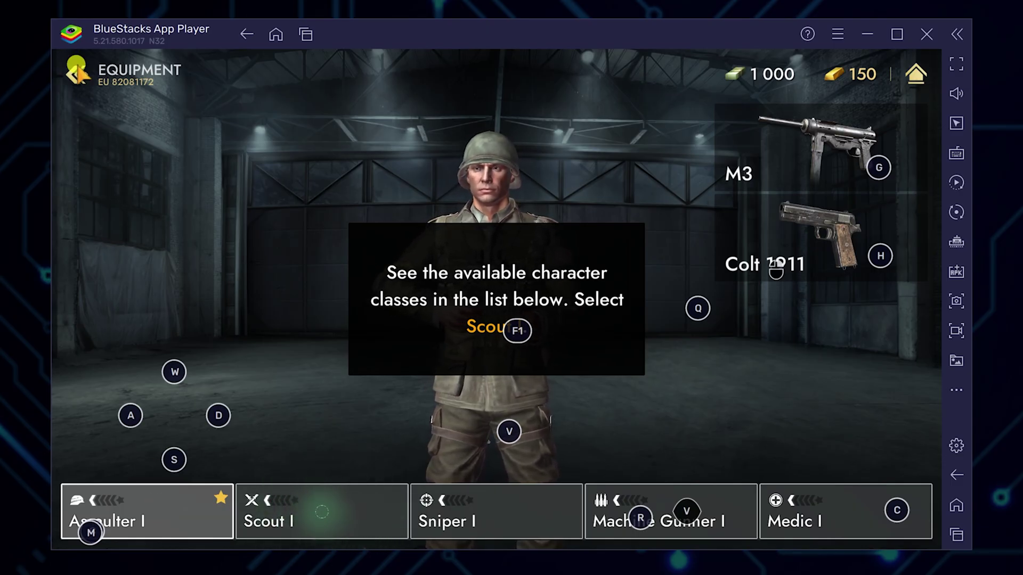
{"action": "left_click", "coordinate": [362, 516]}
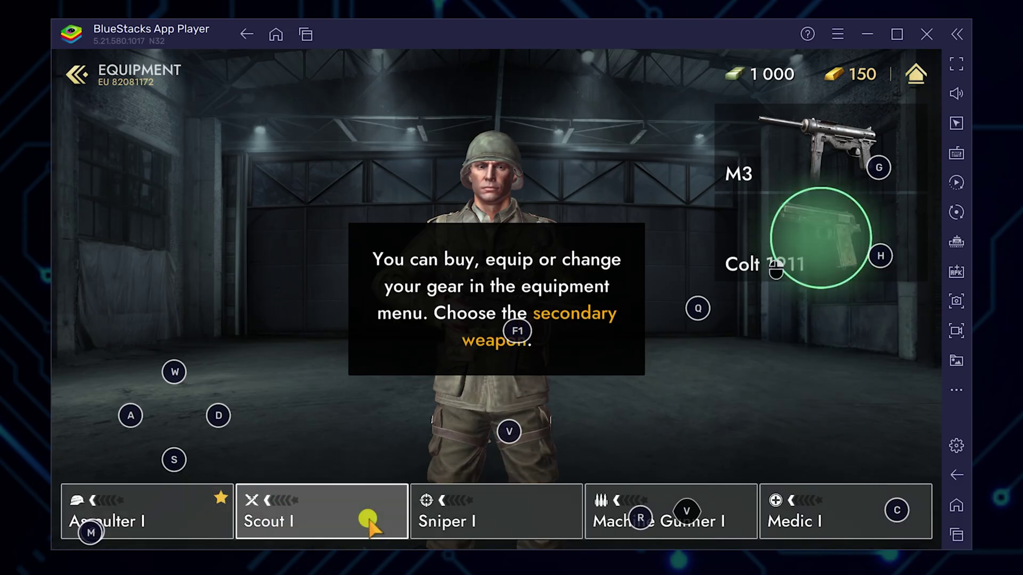
{"action": "left_click", "coordinate": [843, 232]}
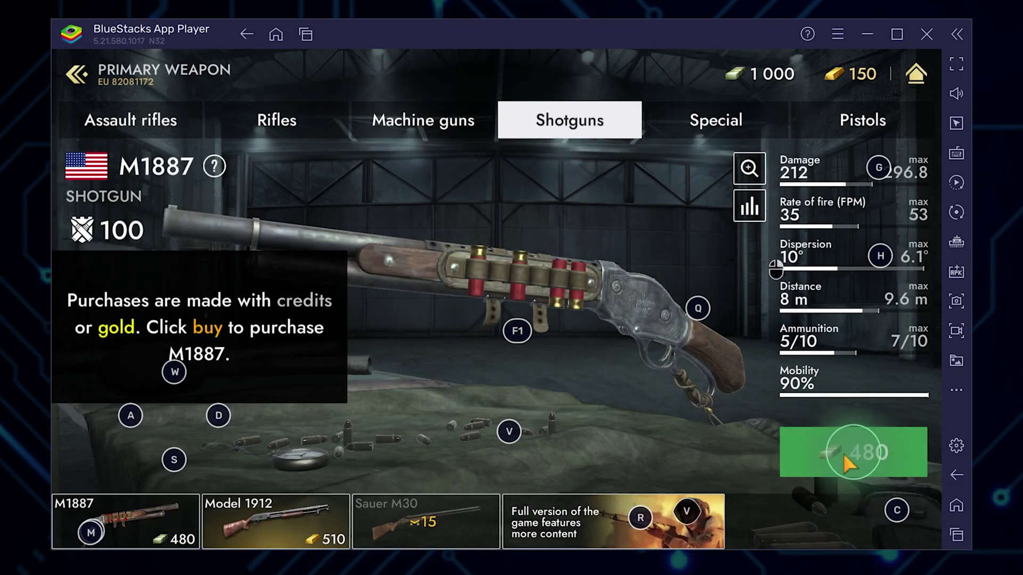
{"action": "left_click", "coordinate": [842, 452]}
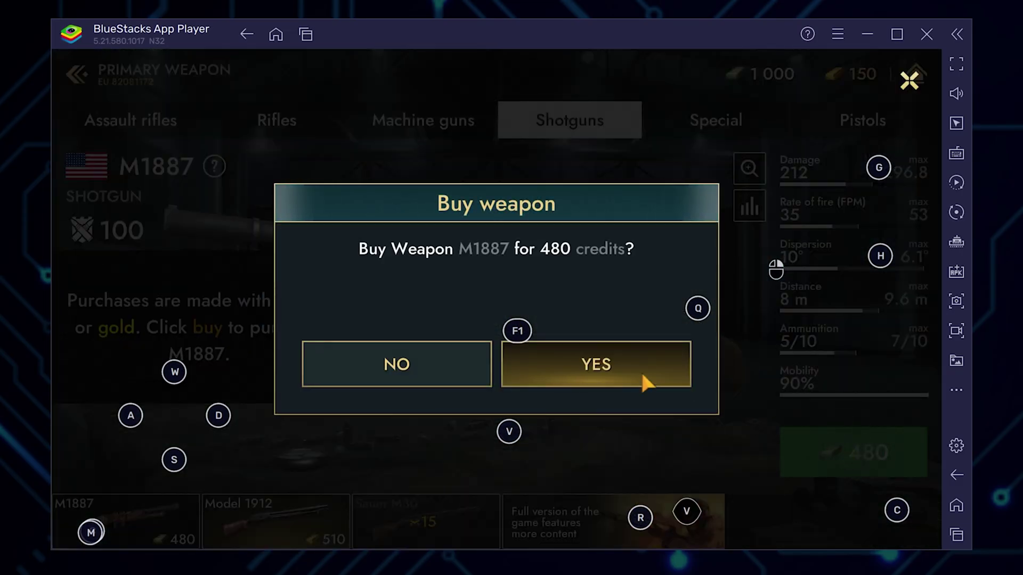
{"action": "left_click", "coordinate": [586, 365]}
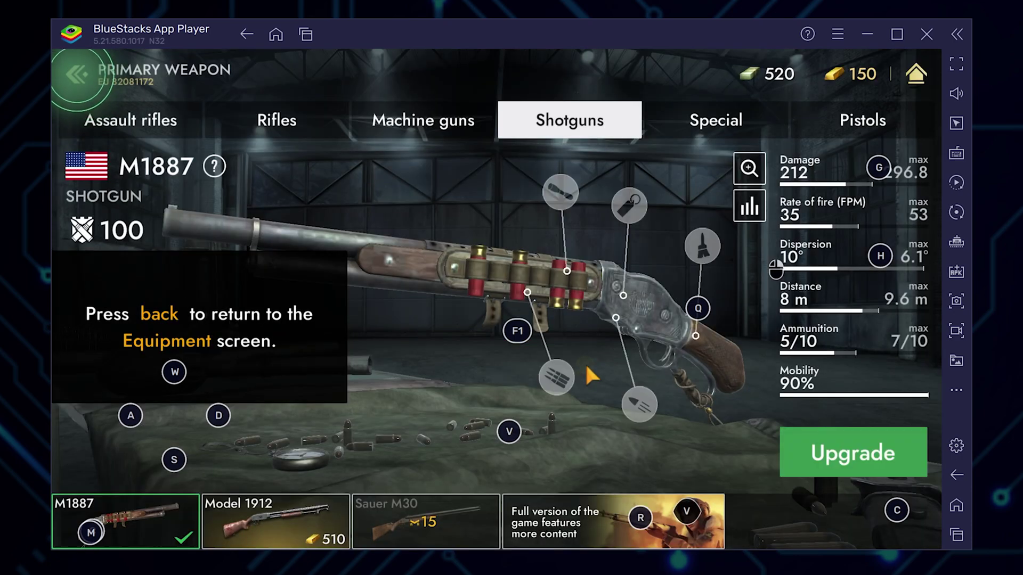
{"action": "left_click", "coordinate": [68, 69]}
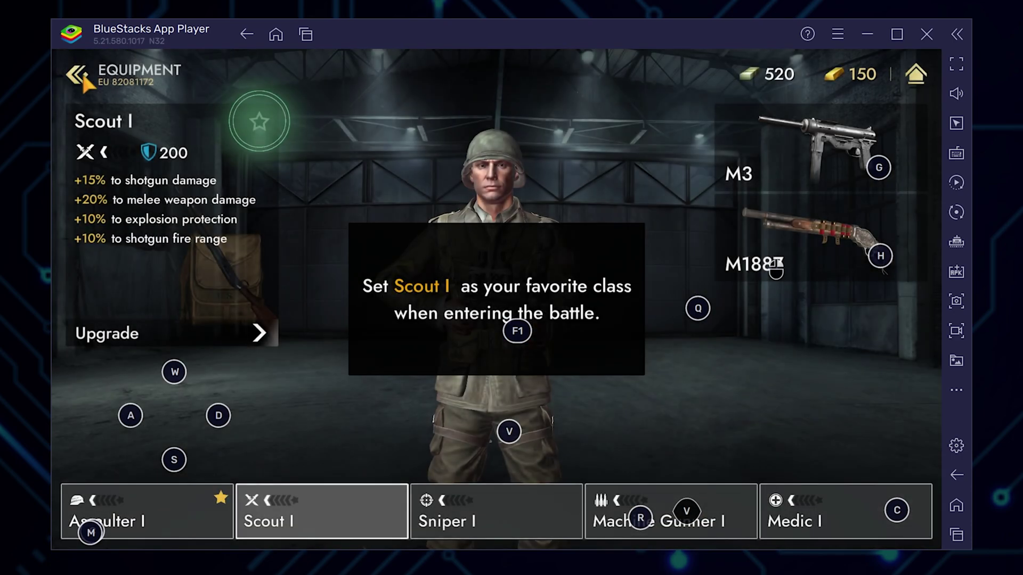
{"action": "left_click", "coordinate": [267, 125]}
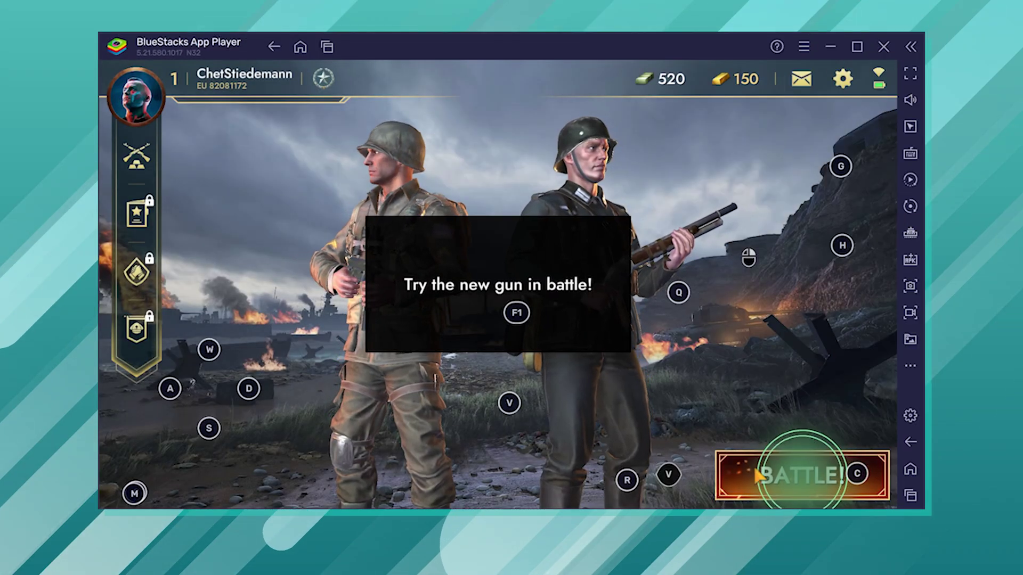
Step: Start a battle, deploy as Scout I, and turn toward the bunker
{"action": "left_click", "coordinate": [759, 472]}
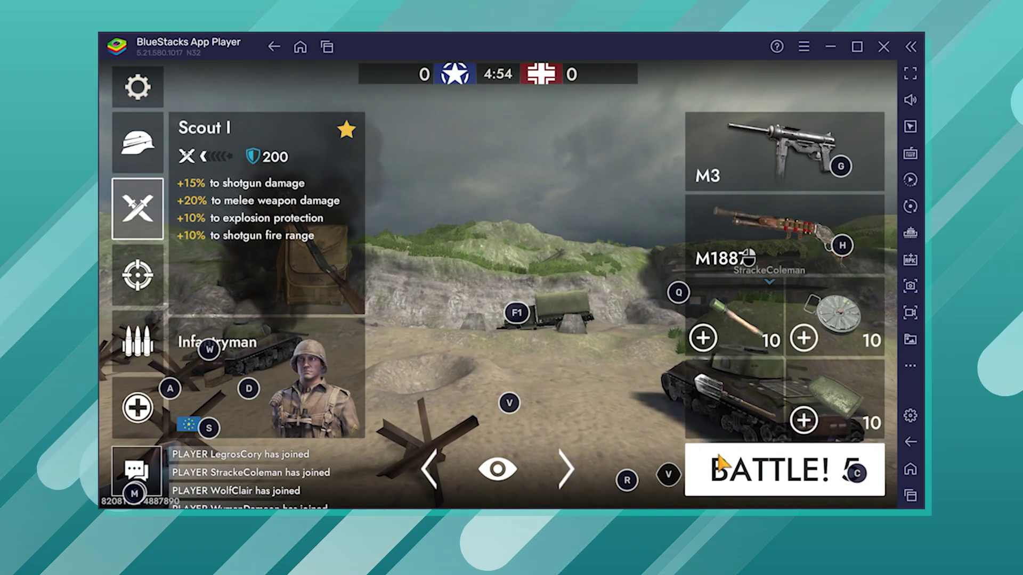
{"action": "left_click", "coordinate": [732, 469]}
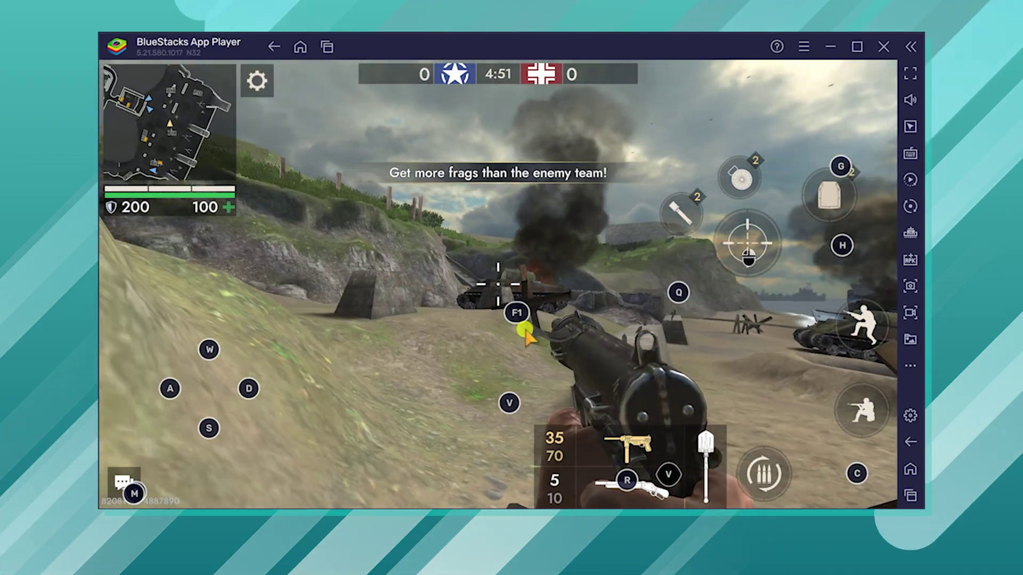
{"action": "mouse_move", "coordinate": [524, 330]}
{"action": "left_mouse_down"}
{"action": "mouse_move", "coordinate": [457, 308]}
{"action": "mouse_move", "coordinate": [213, 347]}
{"action": "mouse_move", "coordinate": [114, 336]}
{"action": "mouse_move", "coordinate": [206, 343]}
{"action": "left_mouse_up"}
Step: Advance past the truck and up the beach path toward the cliff
{"action": "key", "text": "w"}
{"action": "key", "text": "d"}
{"action": "key", "text": "a"}
{"action": "key", "text": "w"}
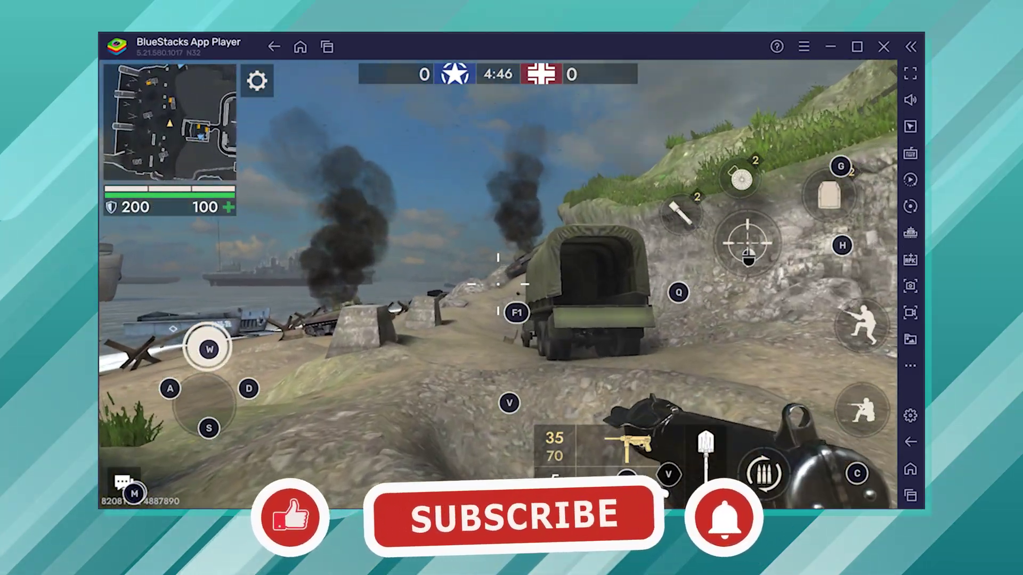
{"action": "key", "text": "w"}
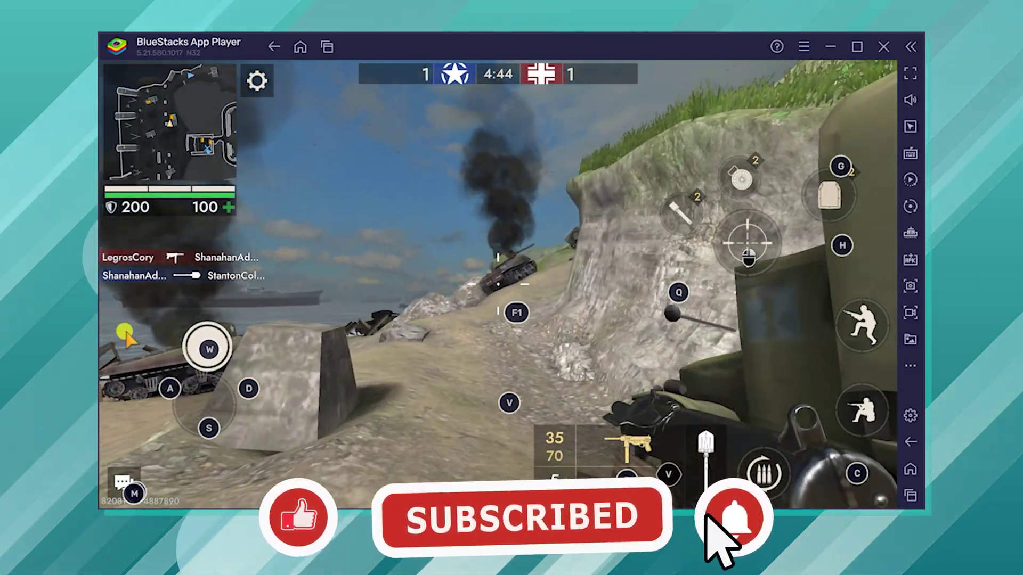
{"action": "left_click_drag", "start_coordinate": [125, 335], "coordinate": [238, 290]}
{"action": "key", "text": "a"}
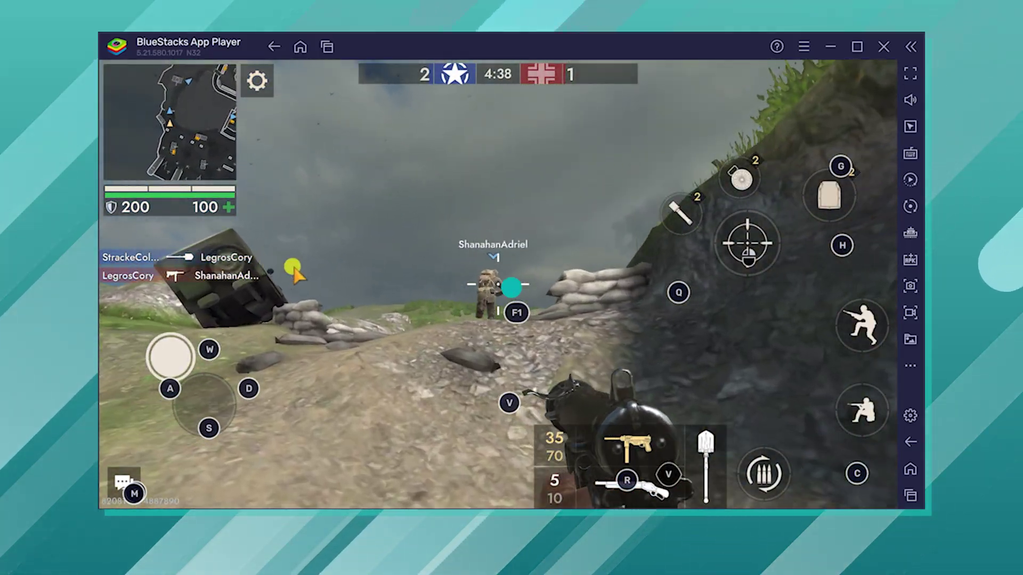